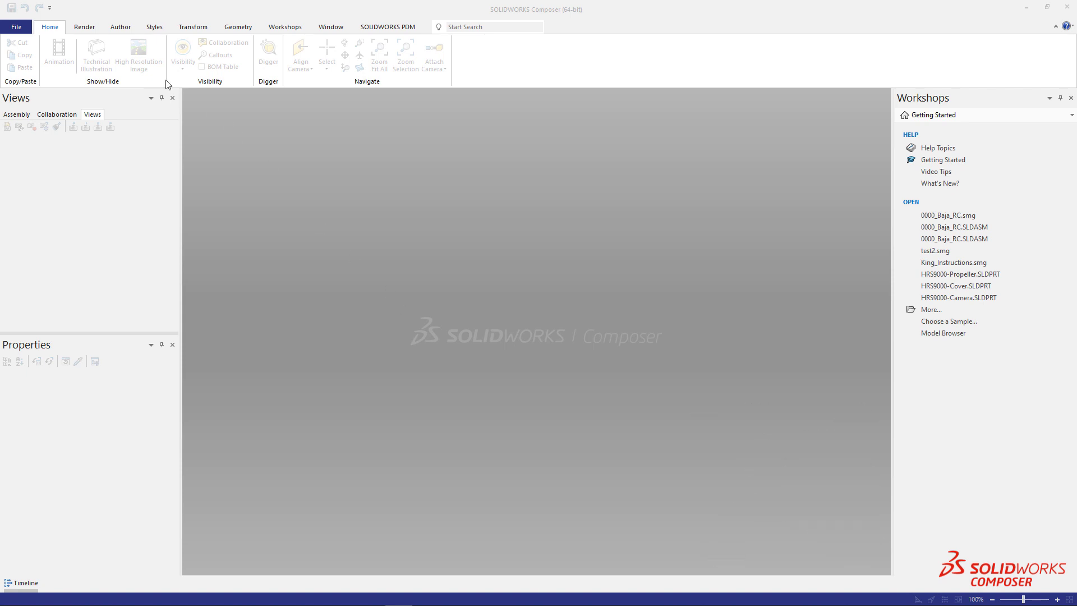
# Through File > Open, browse the SOLIDWORKS Files folder and select the 0000_Baja_RC.SLDASM thumbnail
pyautogui.click(15, 28)
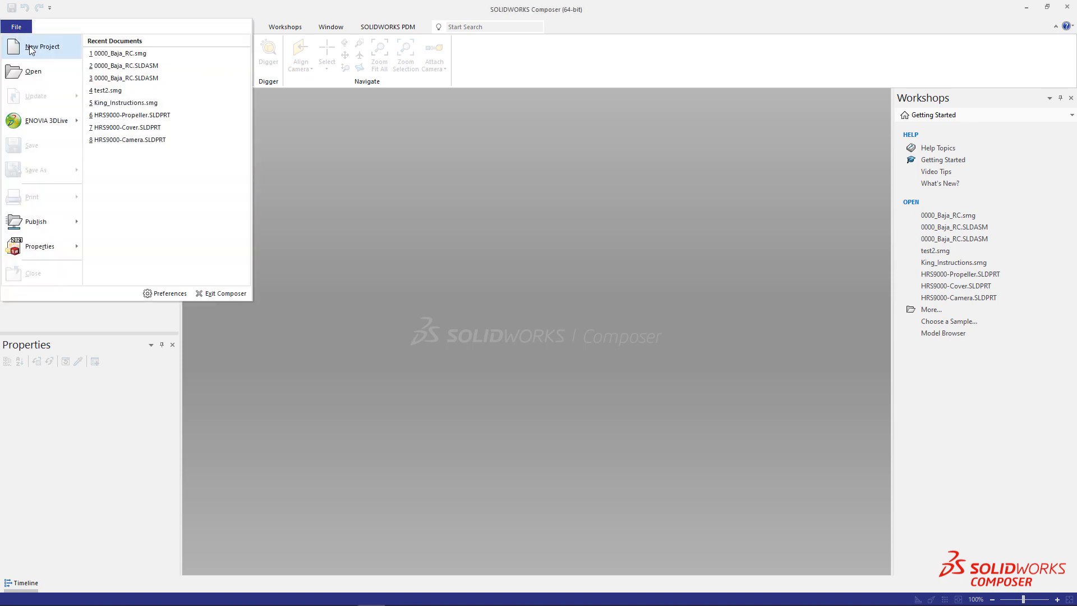
pyautogui.click(35, 71)
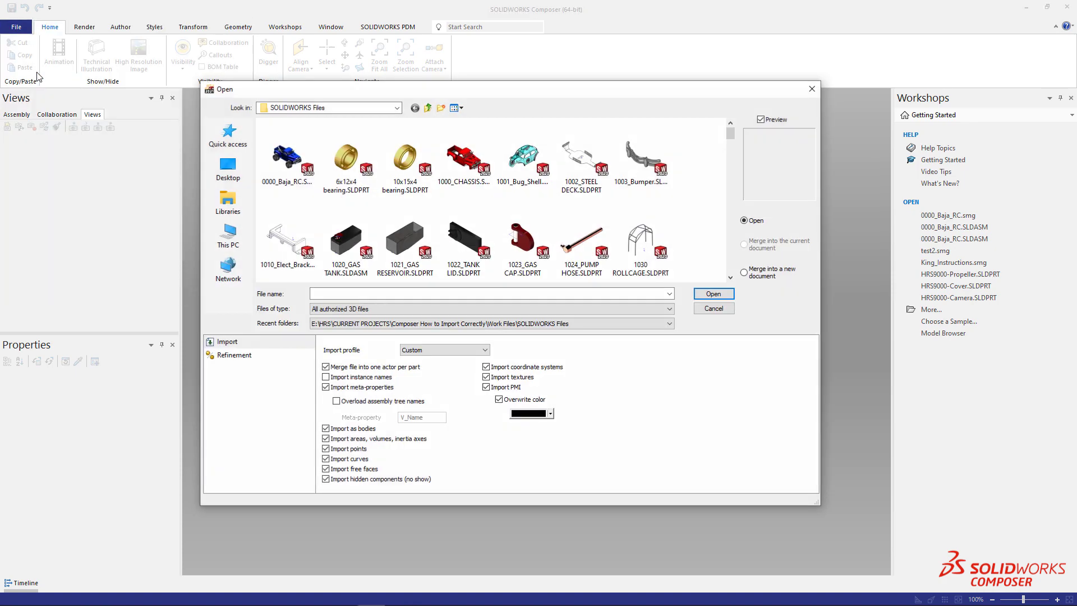
pyautogui.click(293, 147)
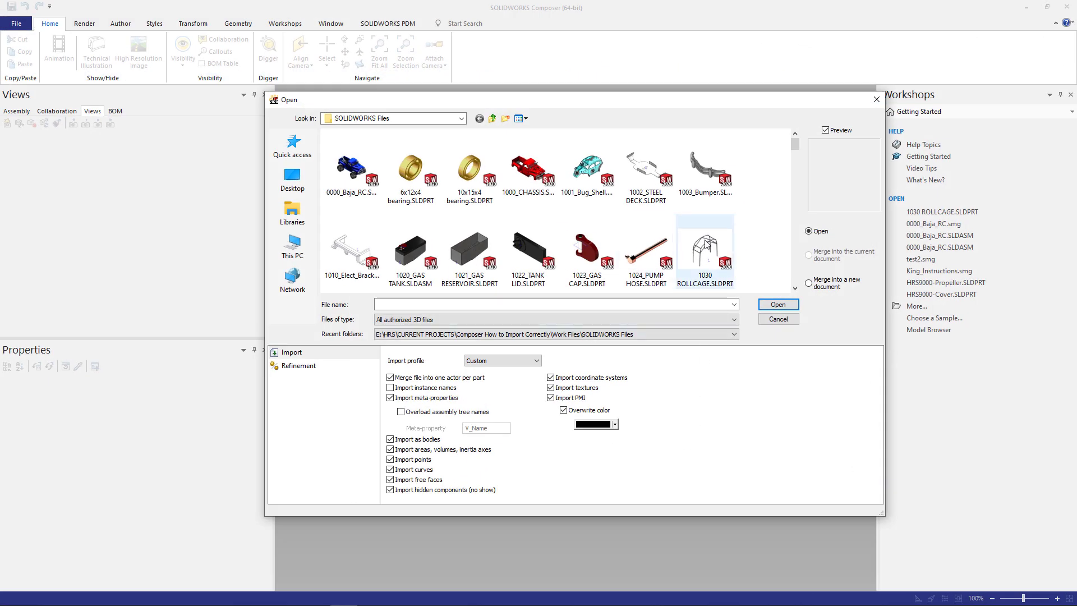
# Load the 1030 ROLLCAGE part into a new Composer document
pyautogui.click(703, 248)
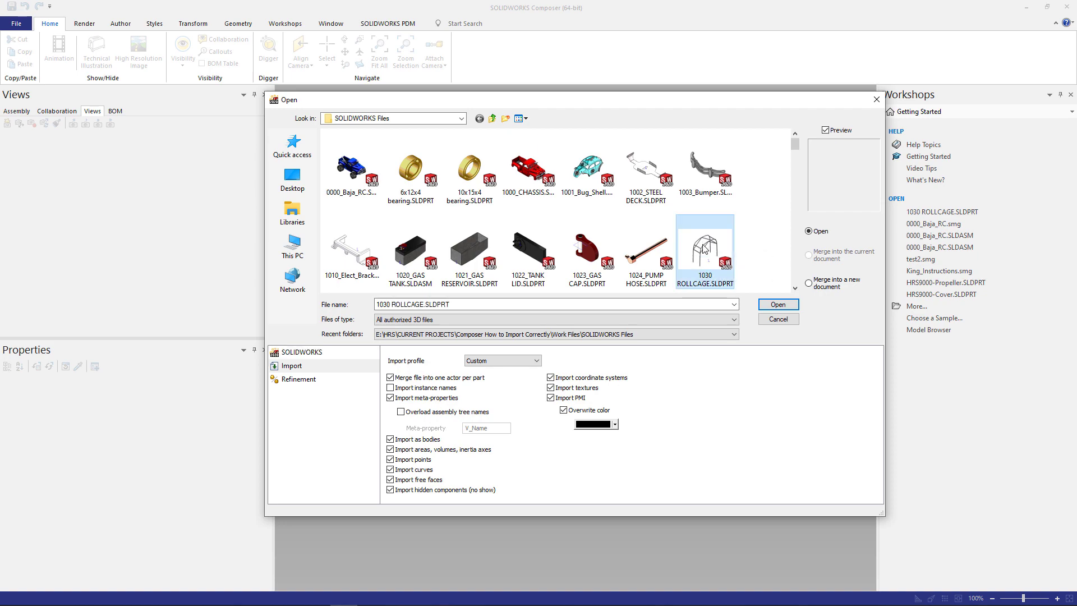
pyautogui.click(829, 283)
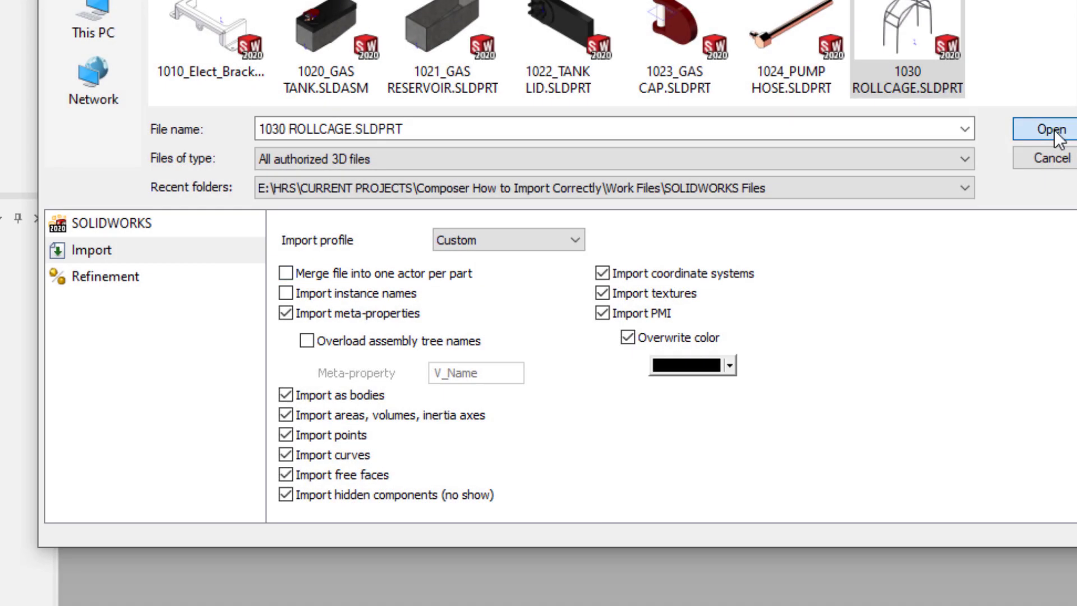
pyautogui.click(1052, 134)
# Box-select the eight rollcage members and spread them apart with a spherical explode
pyautogui.scroll(-3, 698, 323)
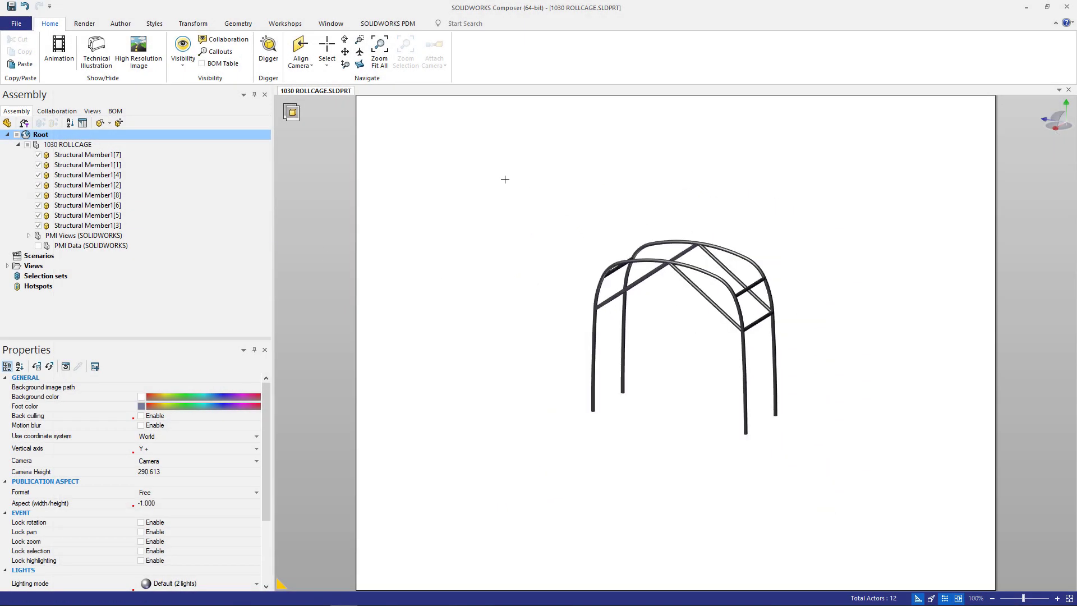
pyautogui.moveTo(528, 204); pyautogui.dragTo(836, 493)
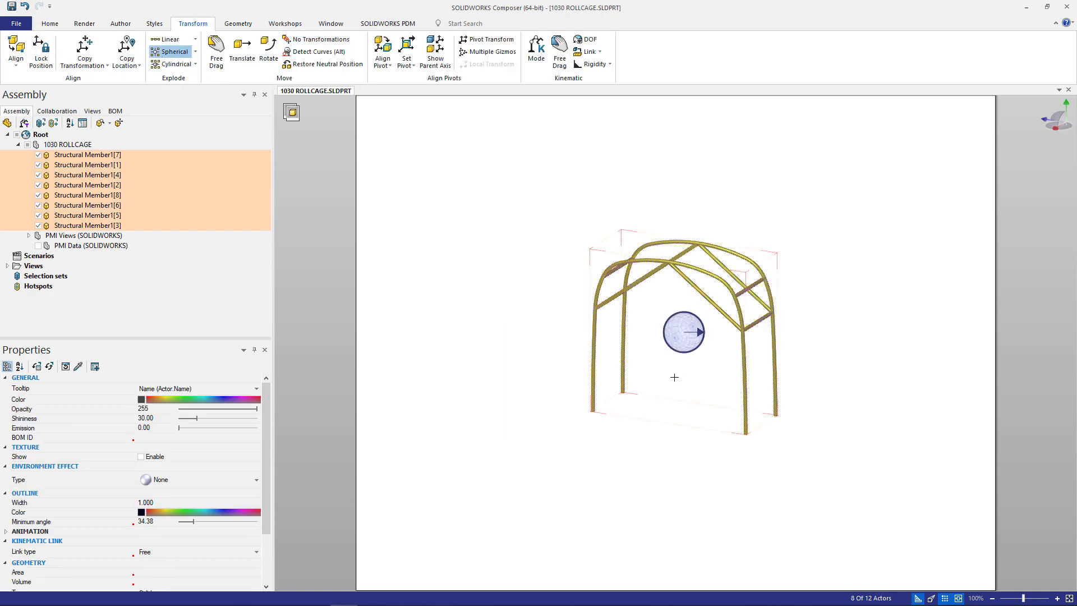
pyautogui.moveTo(698, 331); pyautogui.dragTo(805, 285)
pyautogui.click(717, 474)
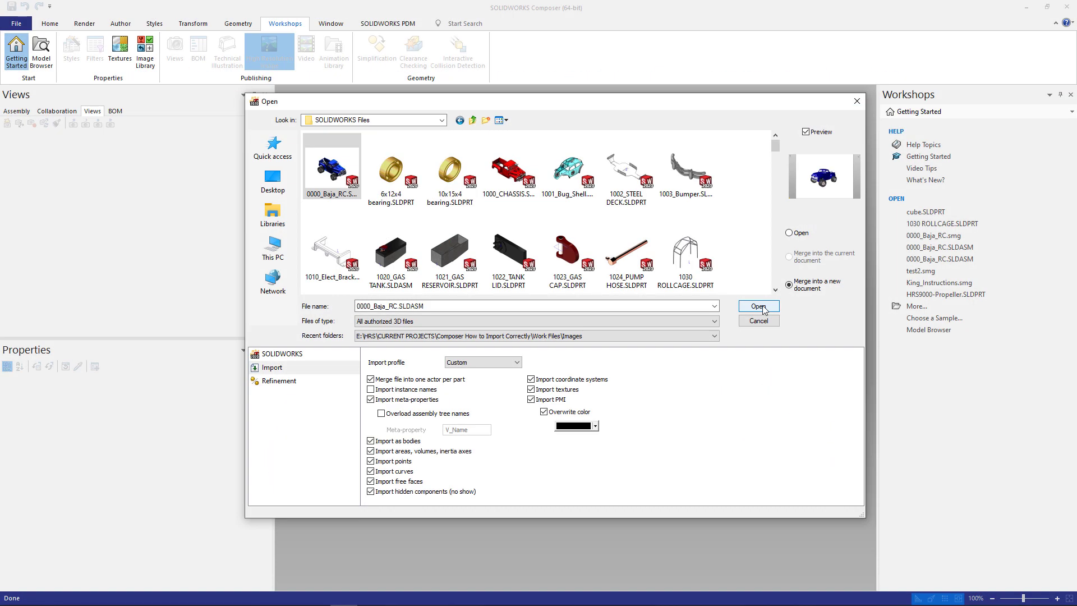
# Open 0000_Baja_RC.SLDASM and get the 'opened by another application' error from SOLIDWORKS
pyautogui.click(758, 307)
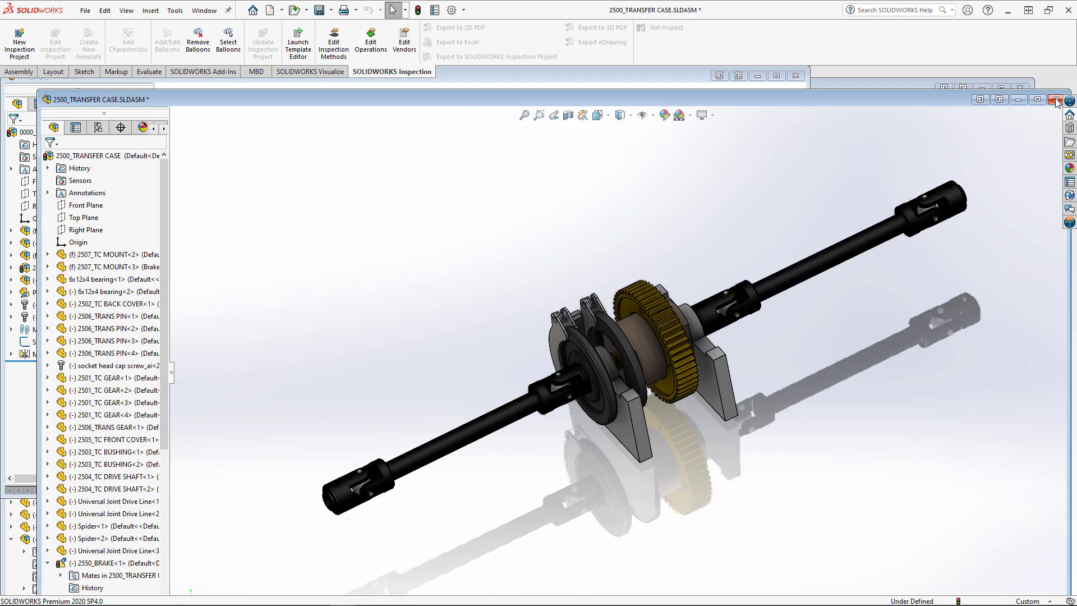
# Close the transfer case and front drive subassembly windows, dismissing their save prompts
pyautogui.click(1056, 99)
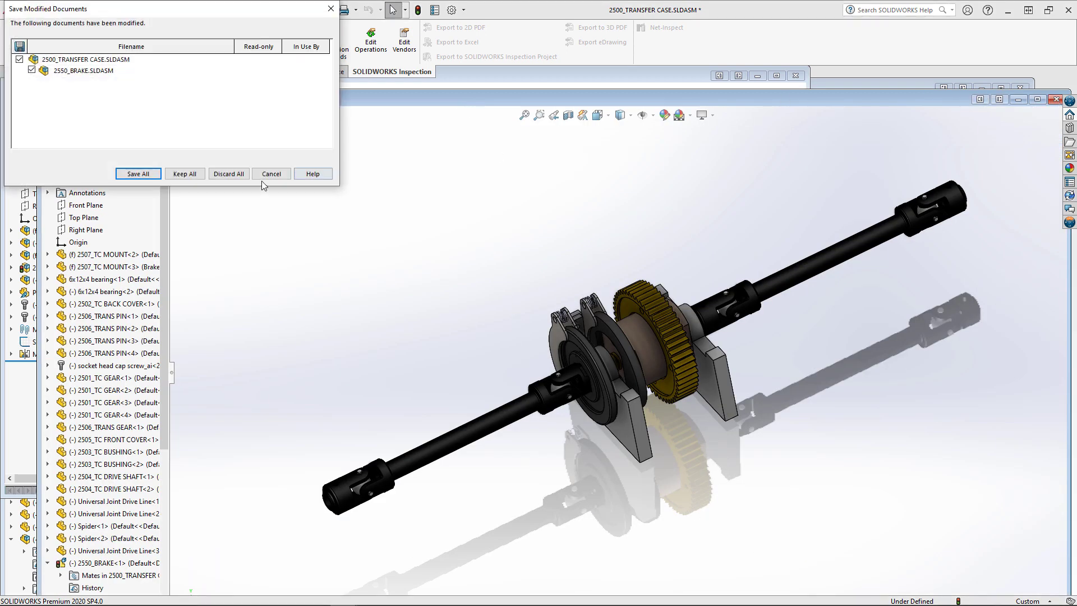
pyautogui.click(196, 177)
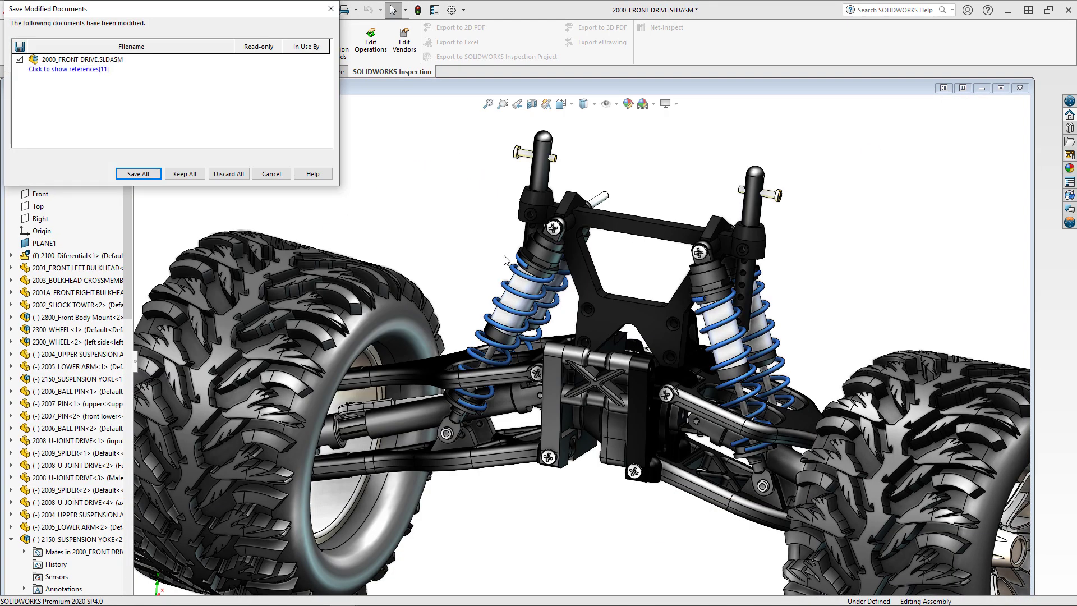
pyautogui.click(184, 173)
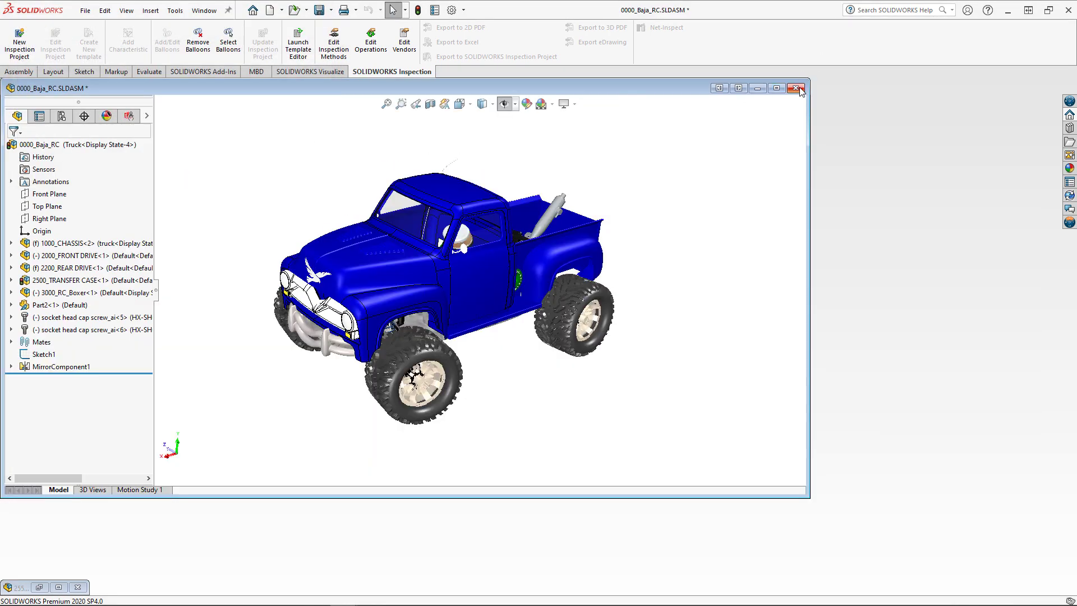
# Close the Baja truck assembly with its changes saved, then the 2550_BRAKE assembly
pyautogui.moveTo(640, 83); pyautogui.dragTo(747, 94)
pyautogui.moveTo(617, 258); pyautogui.dragTo(841, 264, button='middle')
pyautogui.click(902, 100)
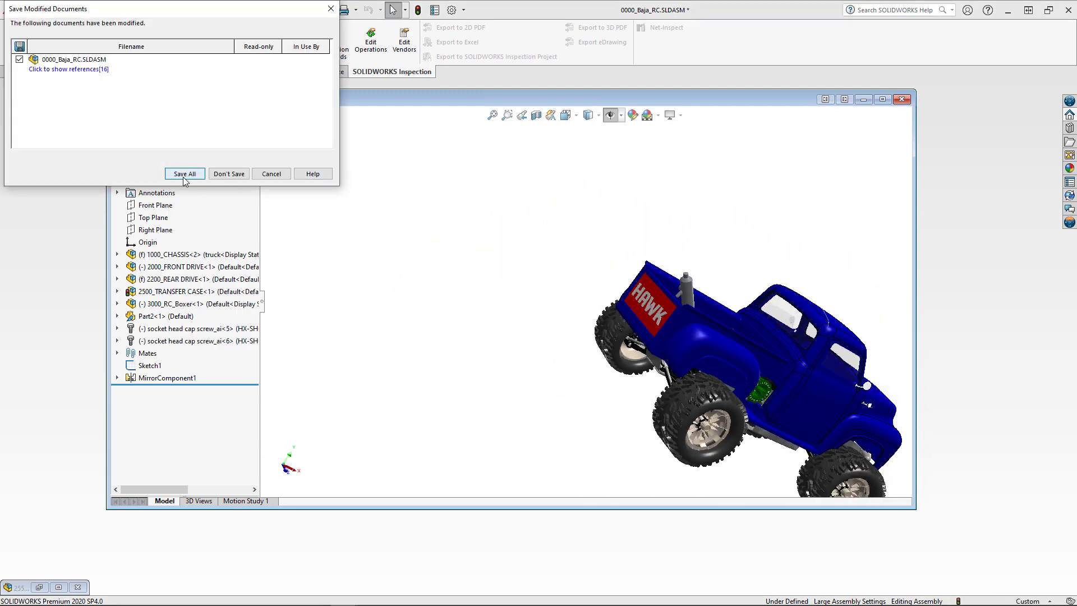
pyautogui.click(229, 173)
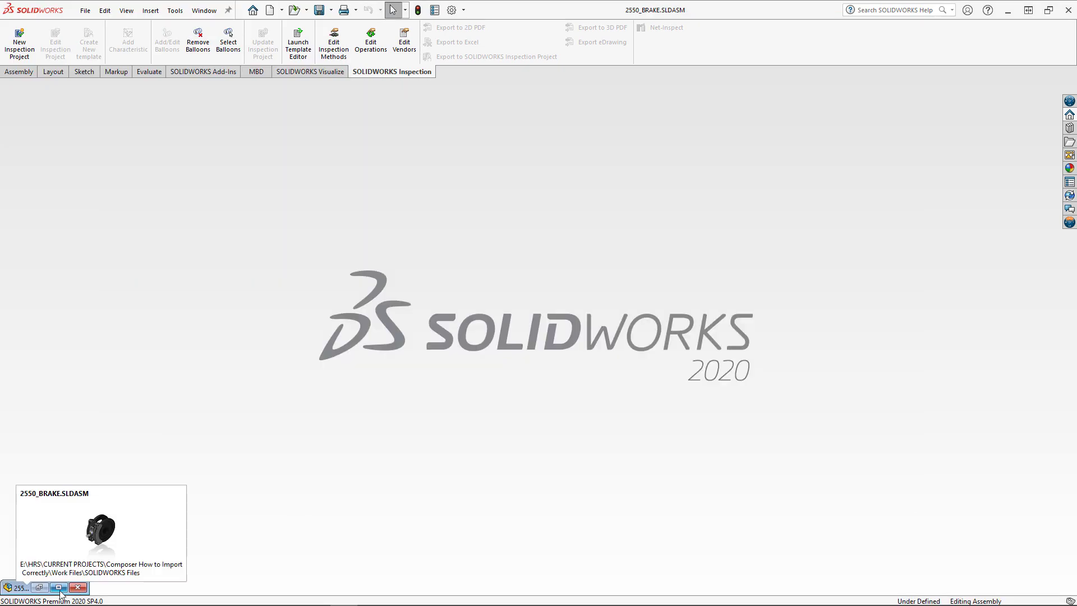
pyautogui.doubleClick(127, 585)
pyautogui.click(1065, 75)
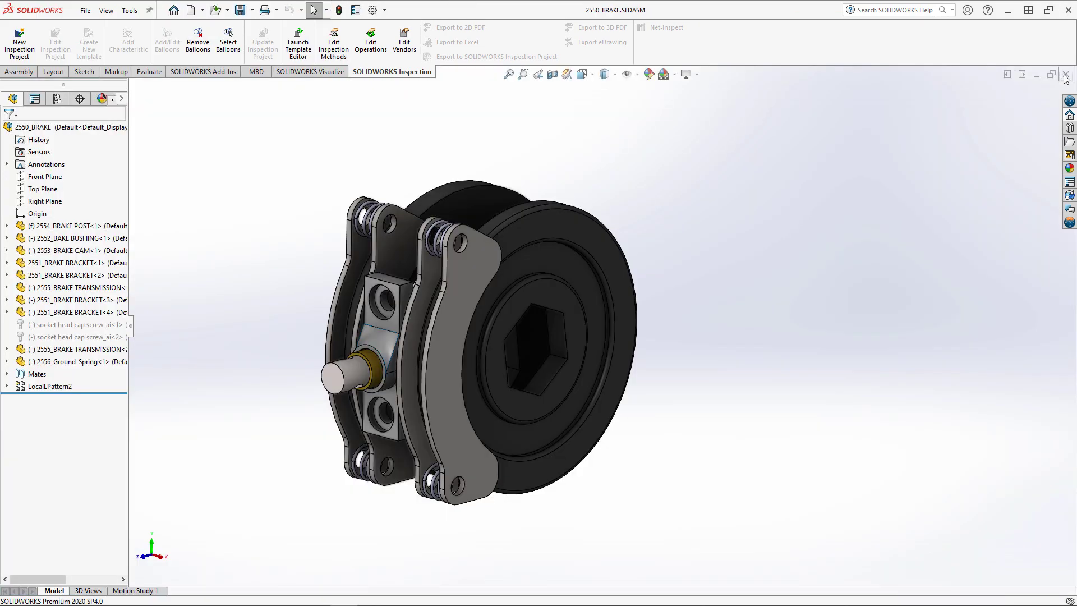
pyautogui.click(1064, 75)
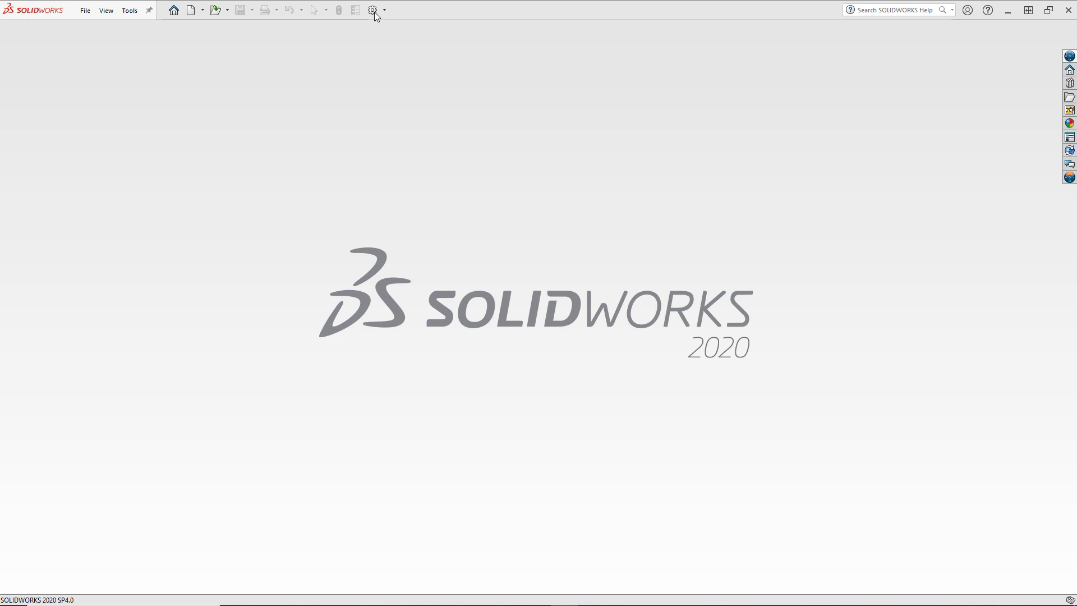
# In System Options > Performance, always resolve subassemblies and set lightweight components to resolve Always
pyautogui.click(374, 11)
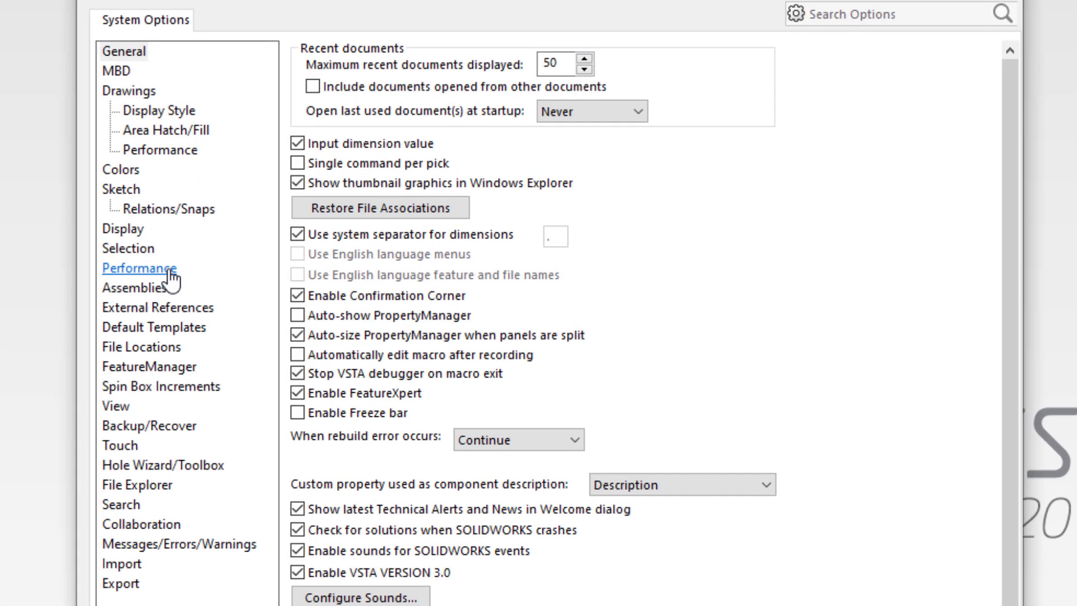
pyautogui.click(205, 252)
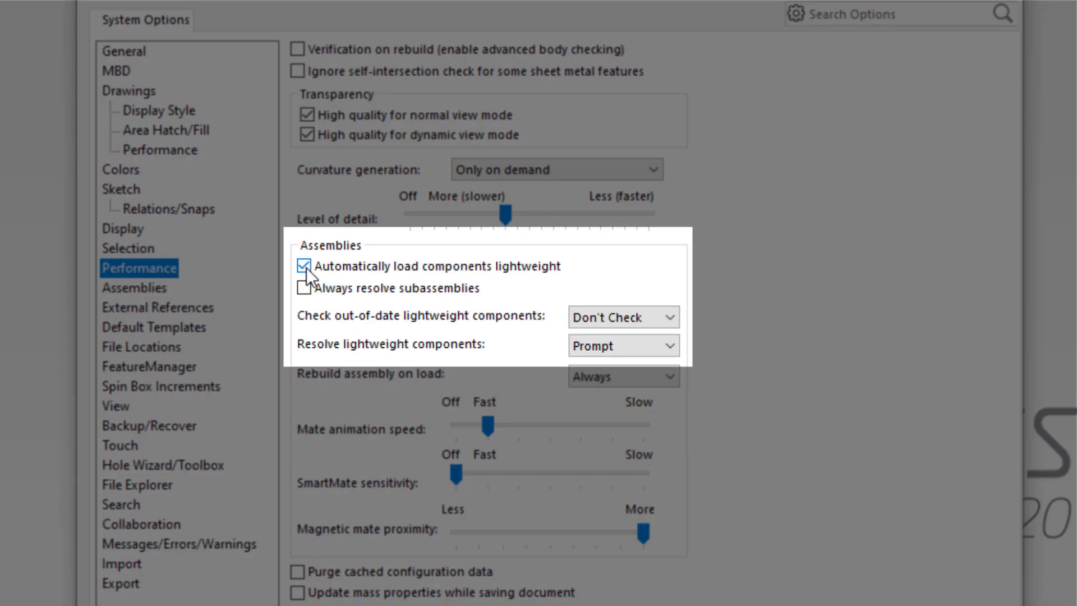
pyautogui.click(305, 267)
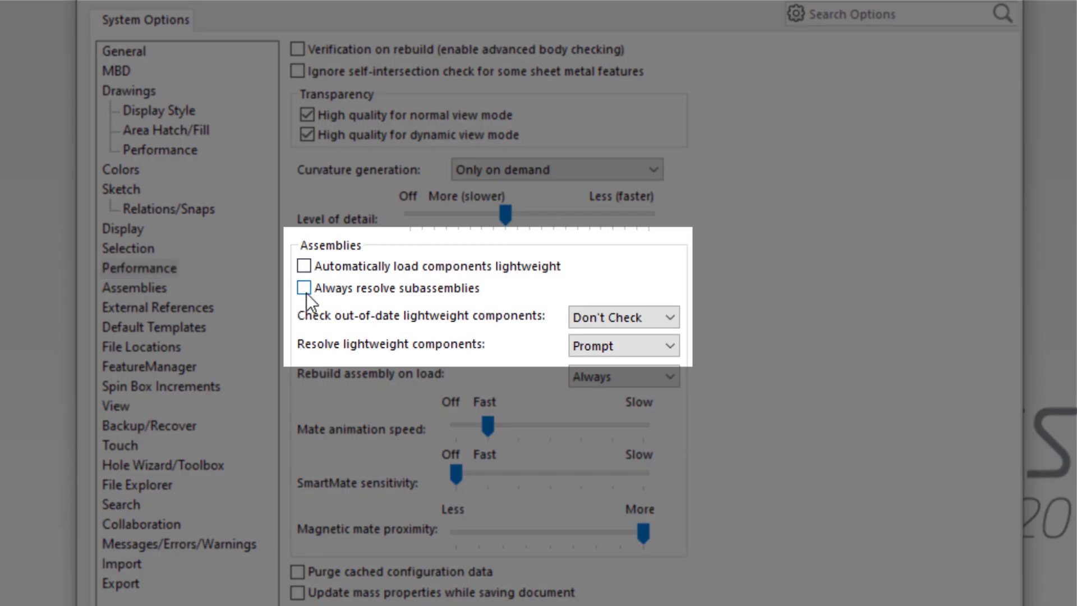
pyautogui.click(303, 289)
pyautogui.click(627, 348)
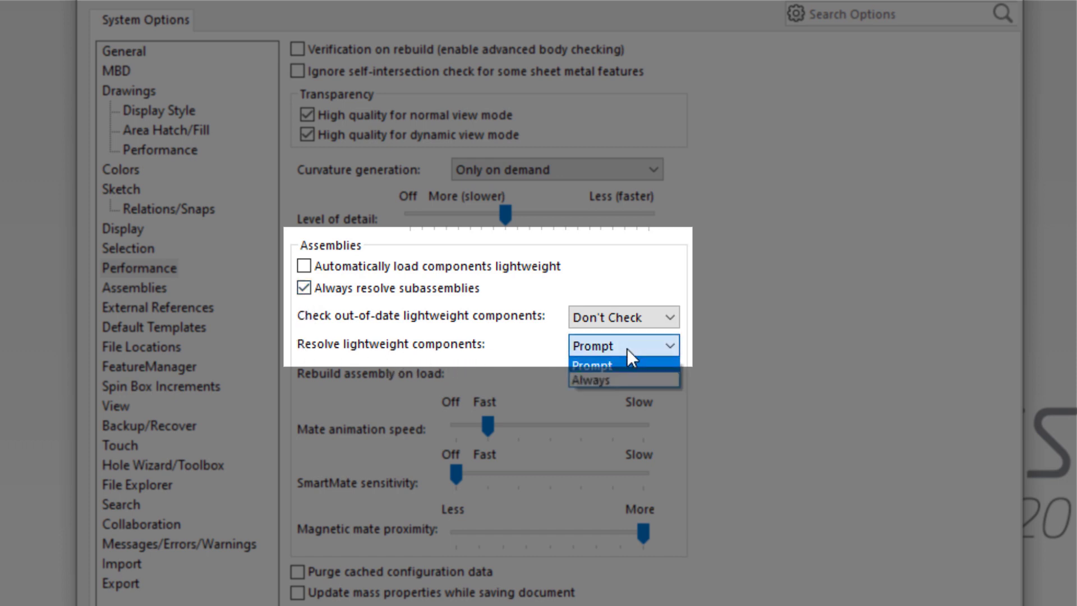
pyautogui.click(607, 378)
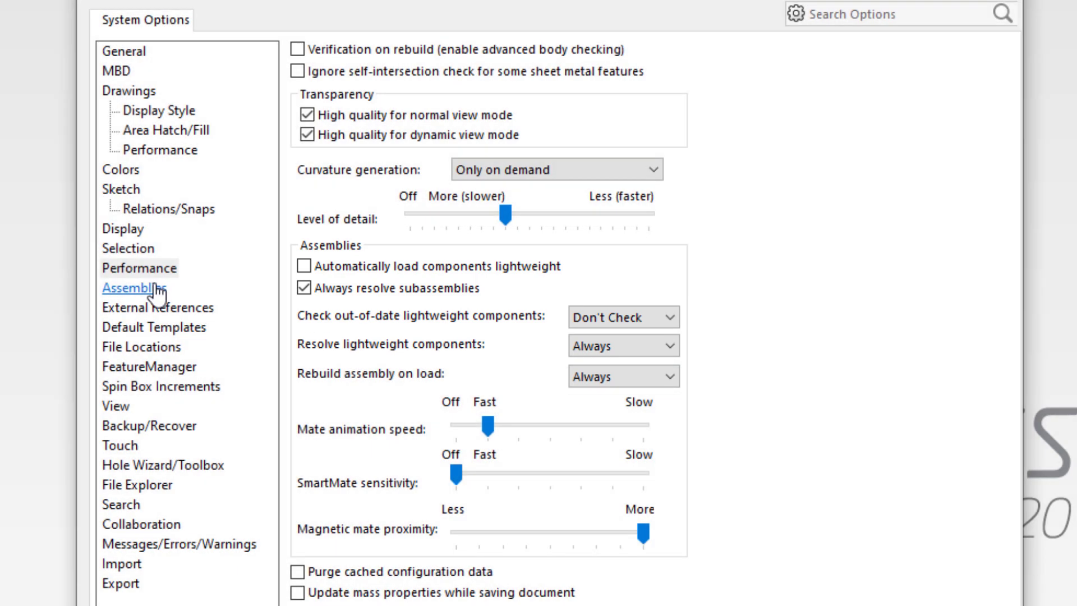
# Turn off lightweight and Large Design Review modes for large assemblies, then save the options
pyautogui.click(158, 290)
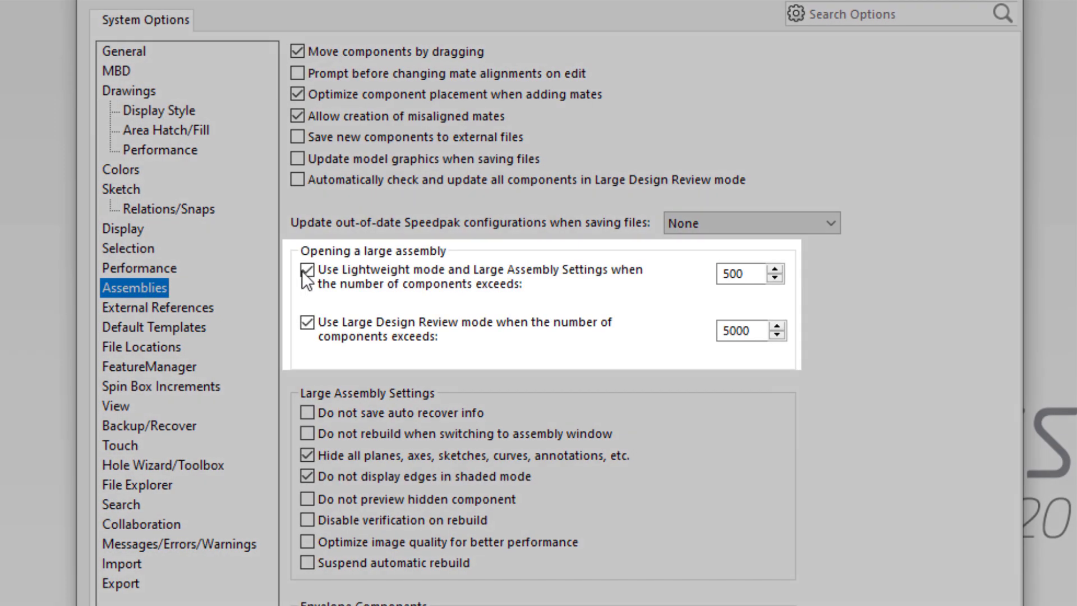
pyautogui.click(307, 270)
pyautogui.click(306, 322)
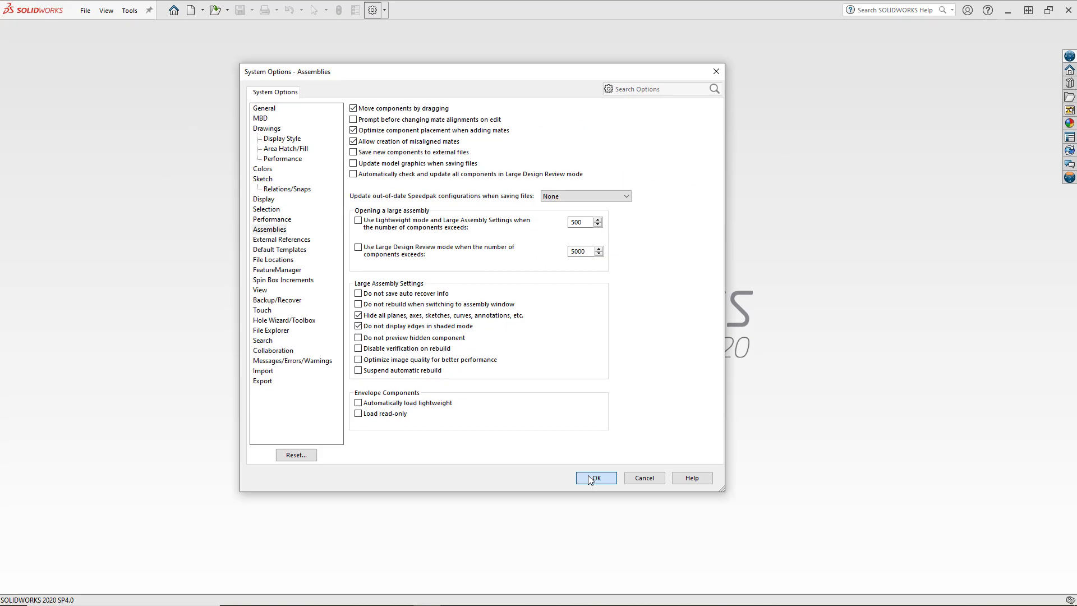
pyautogui.click(655, 589)
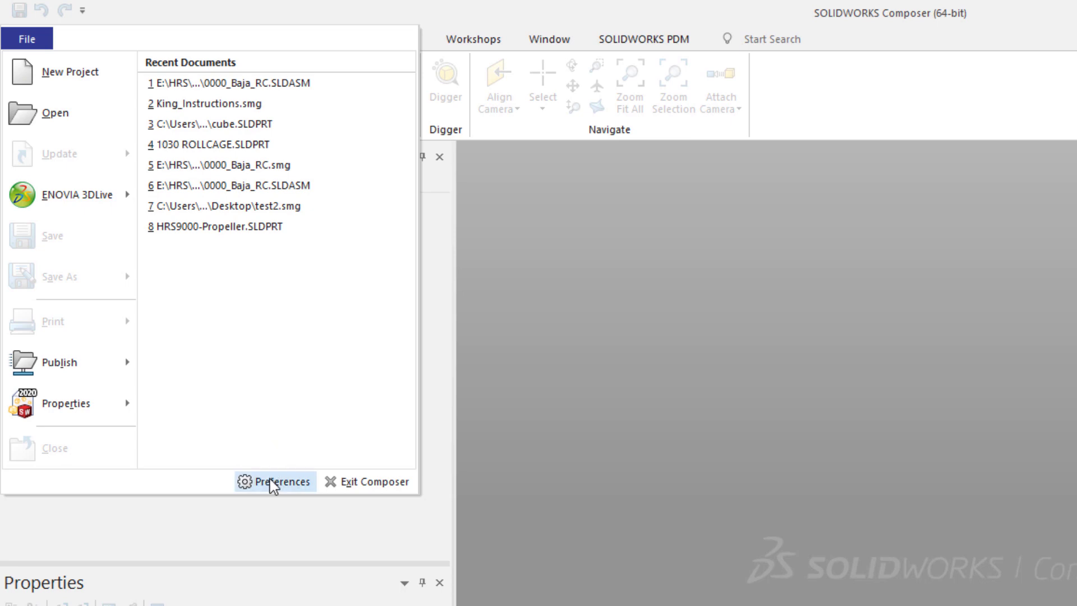
# Change the Input page's SOLIDWORKS version from Auto Detect to 2020, apply it and confirm
pyautogui.click(273, 482)
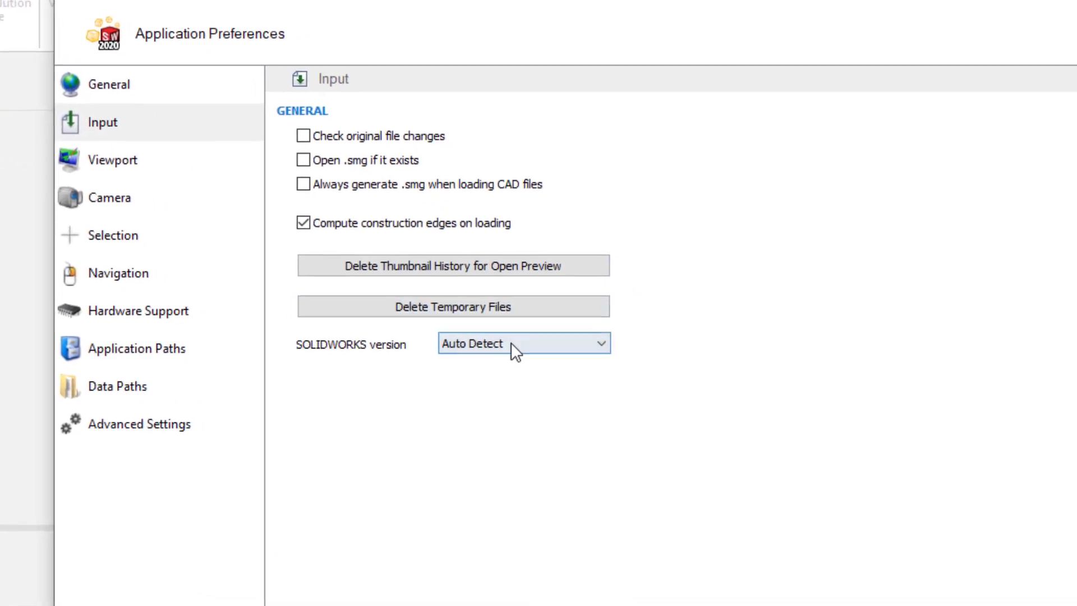
pyautogui.click(695, 399)
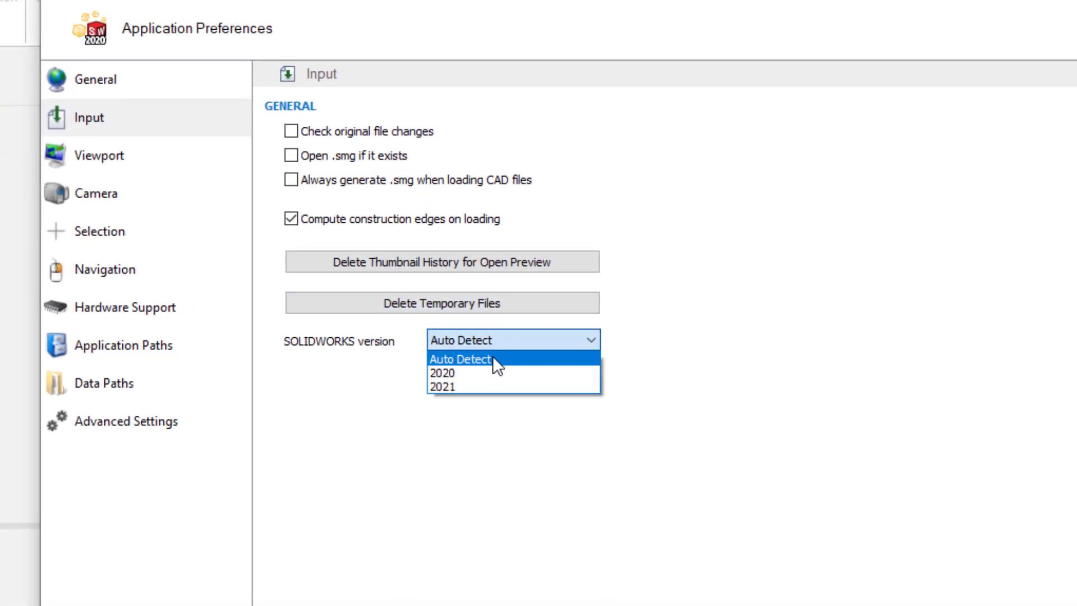
pyautogui.click(484, 372)
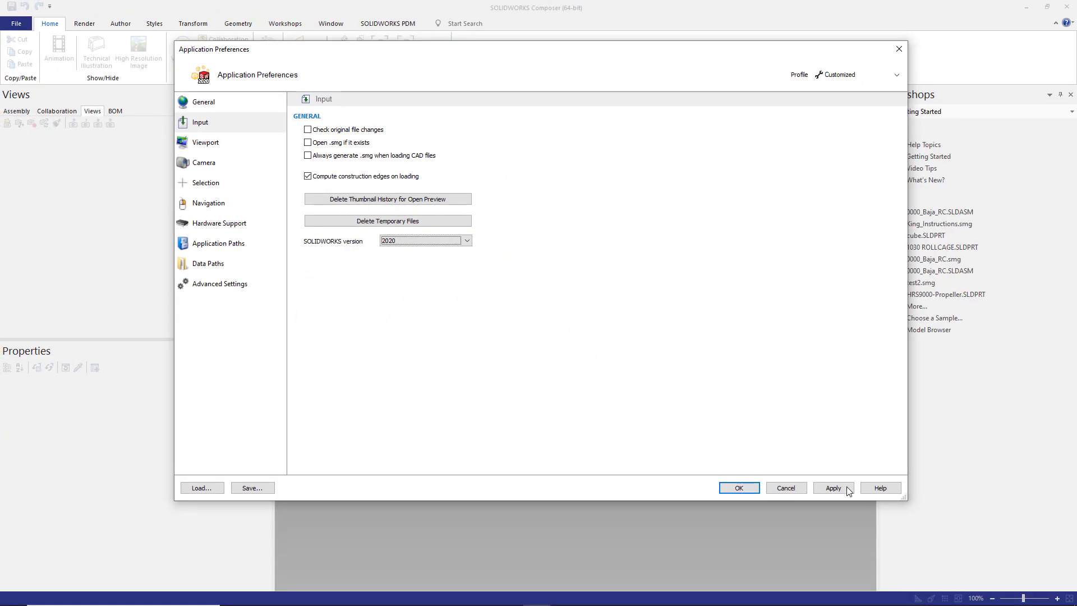
pyautogui.click(976, 589)
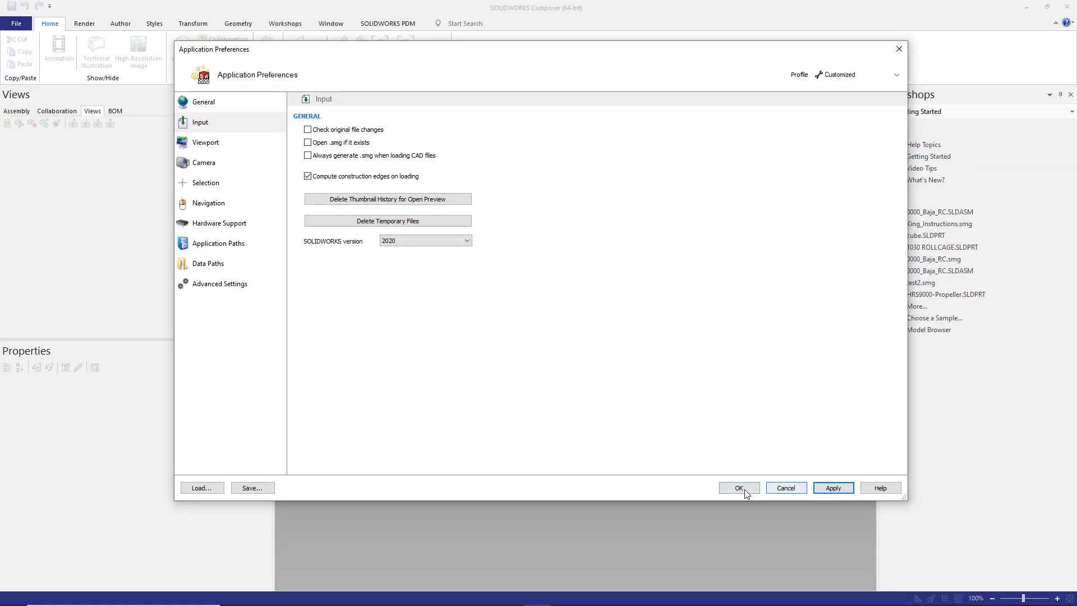
pyautogui.click(739, 488)
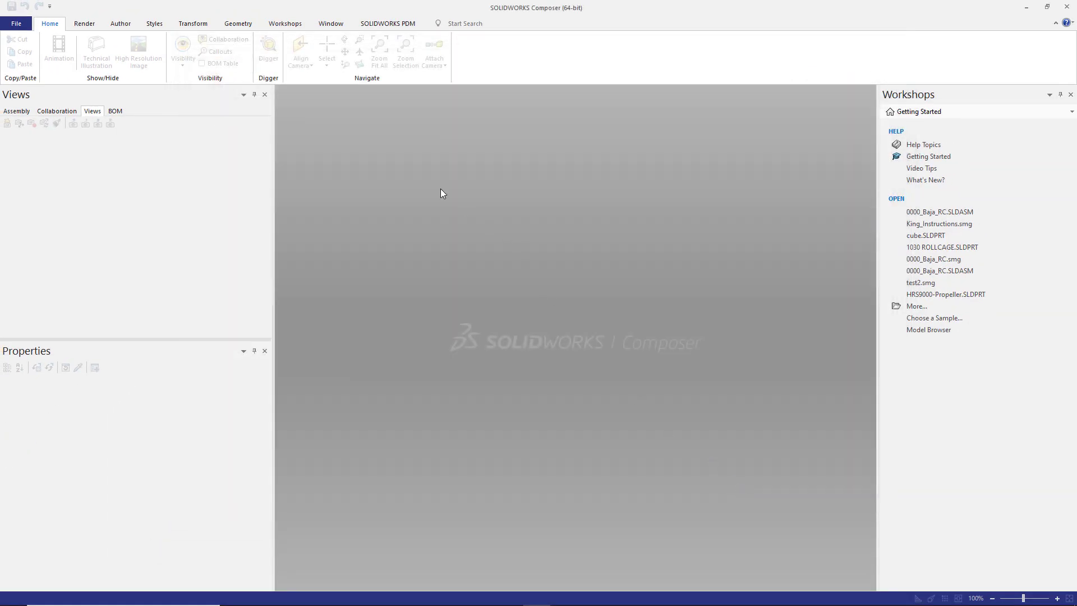
# Import the 0000_Baja_RC.SLDASM assembly via File > Open
pyautogui.click(16, 27)
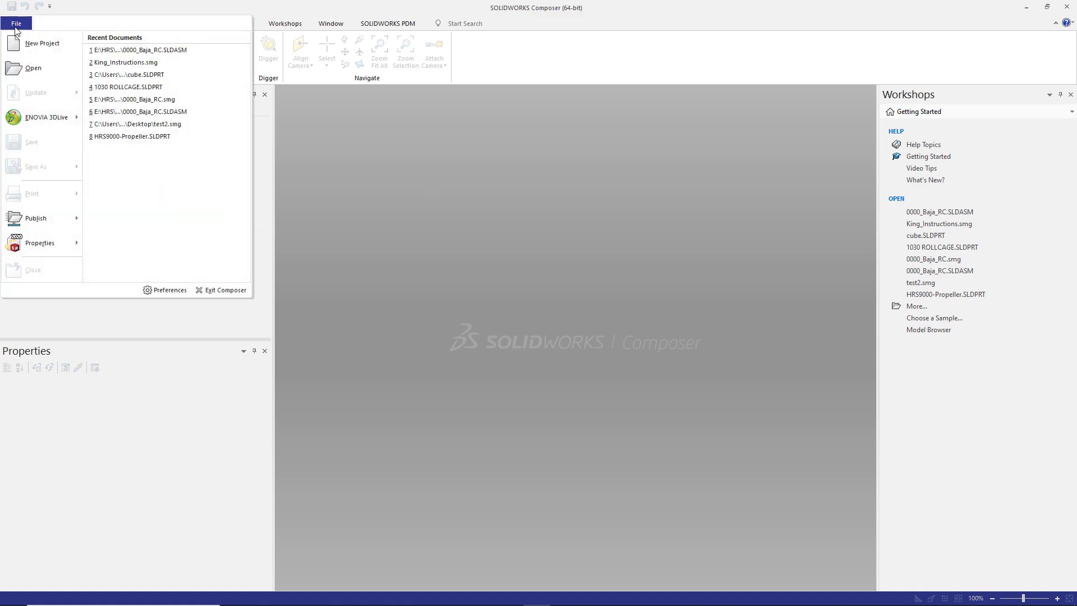
pyautogui.click(20, 67)
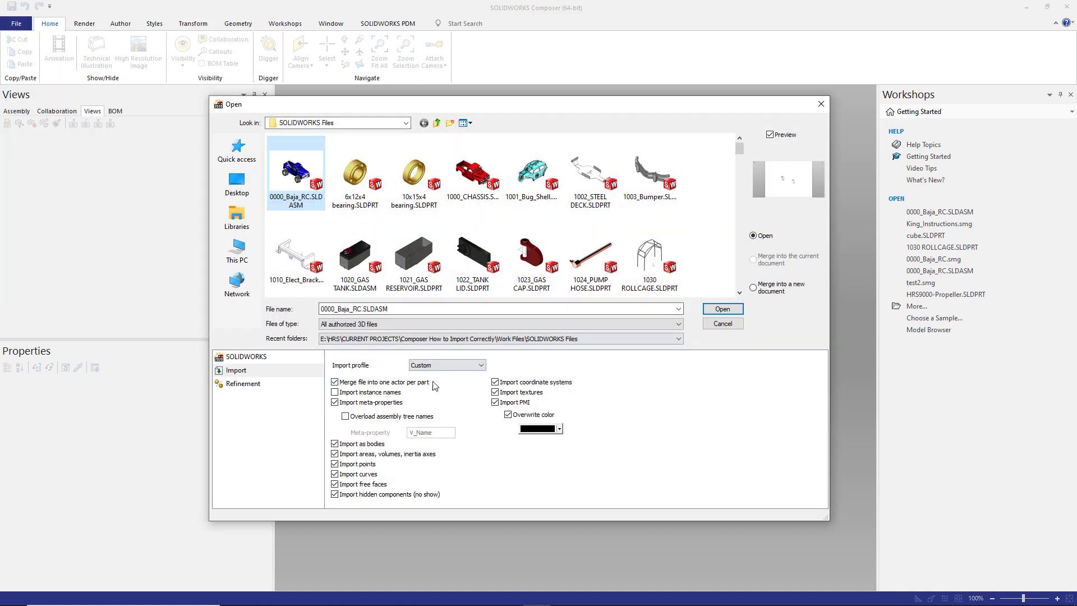
pyautogui.click(715, 310)
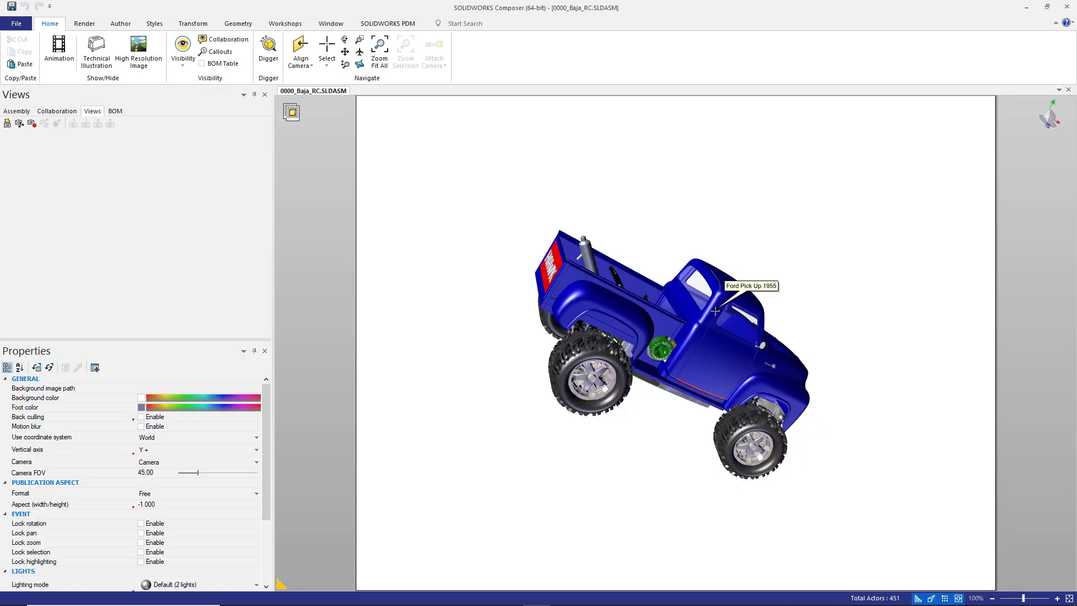
# Rotate and zoom the blue Baja truck toward a front-facing view of its grille
pyautogui.moveTo(847, 334); pyautogui.dragTo(718, 349)
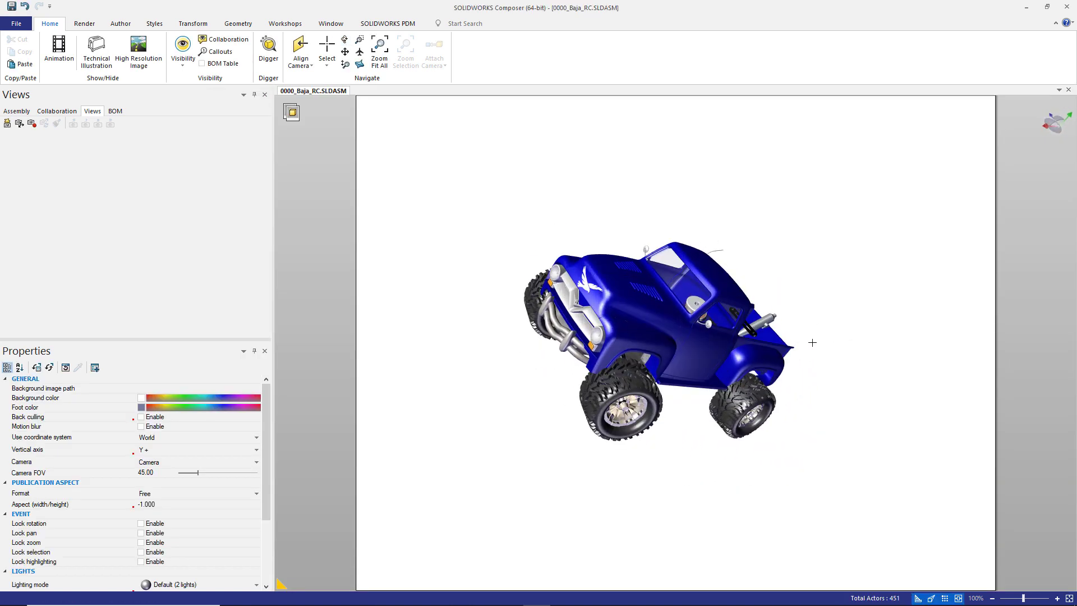
pyautogui.moveTo(831, 341); pyautogui.dragTo(735, 331)
pyautogui.scroll(5, 695, 330)
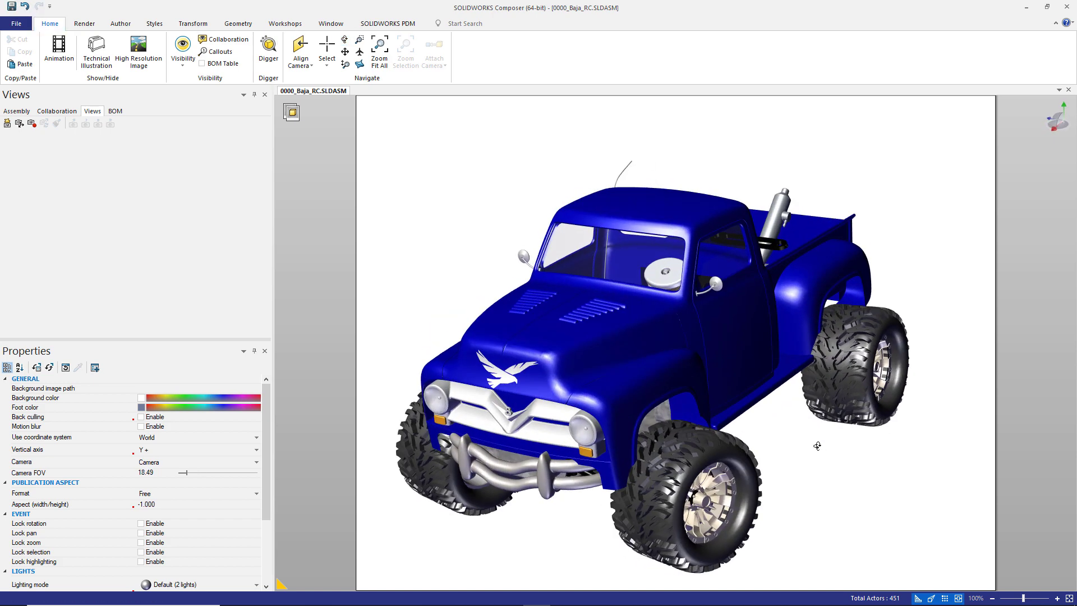
pyautogui.moveTo(817, 446); pyautogui.dragTo(898, 515)
pyautogui.press('alt')
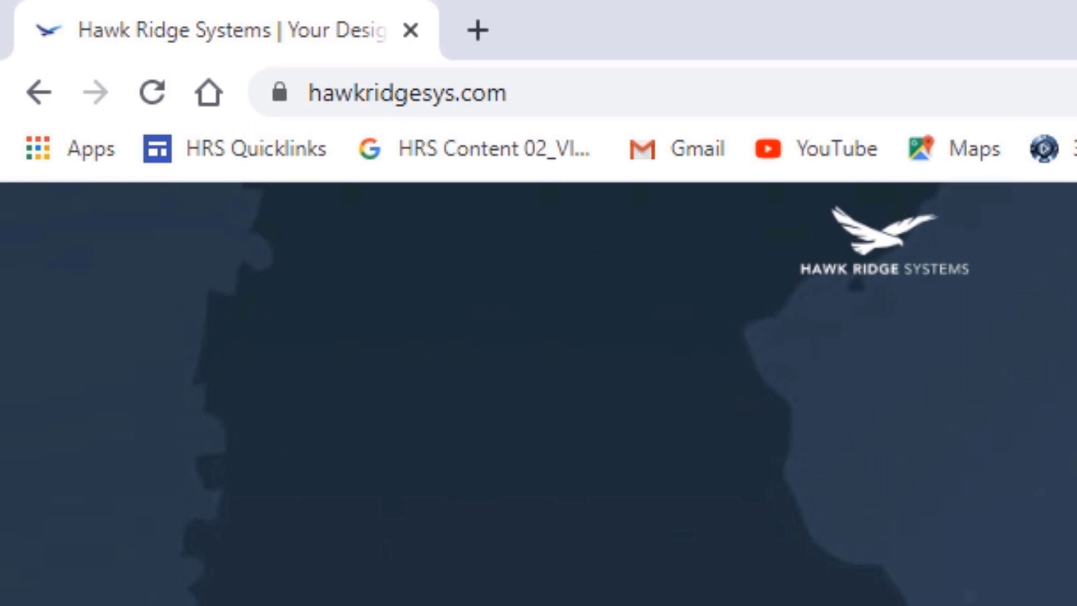
# On hawkridgesys.com, show the SOLIDWORKS dropdown listing 3D CAD, Simulation, Data Management and Education
pyautogui.click(565, 90)
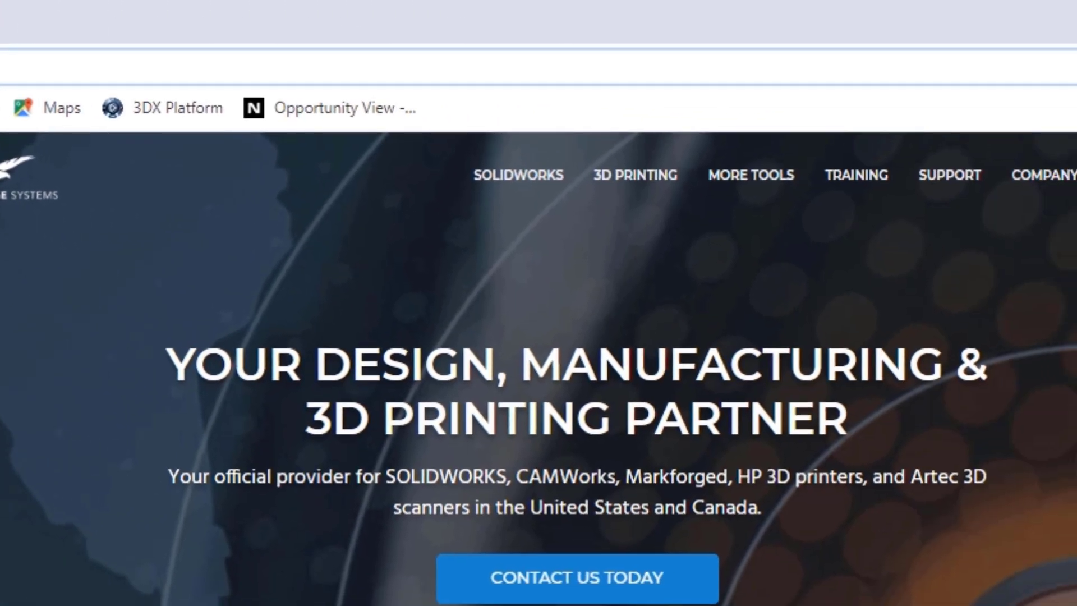
pyautogui.moveTo(529, 168)
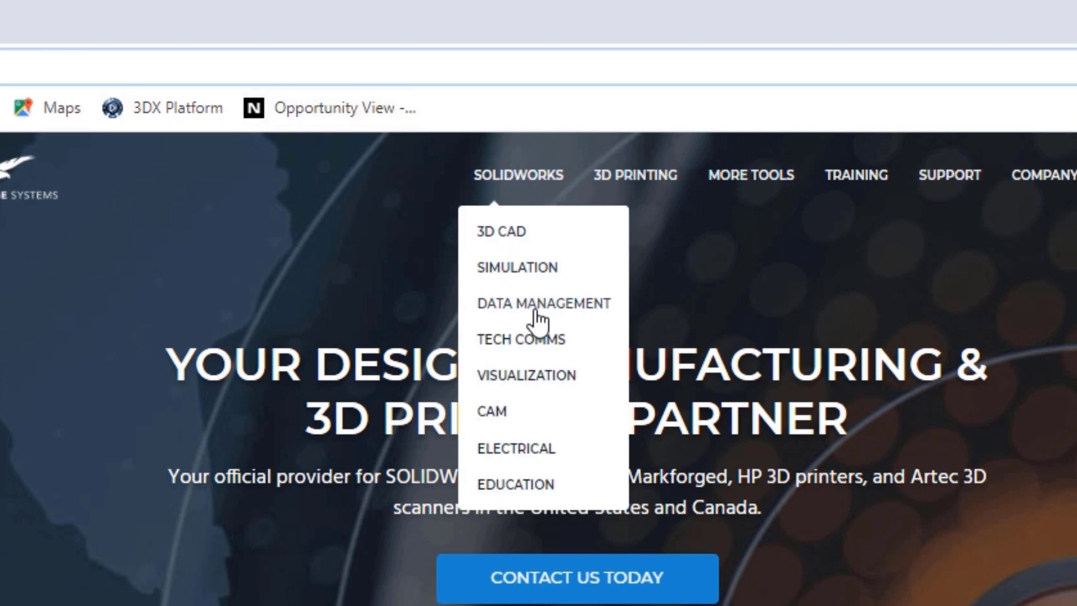